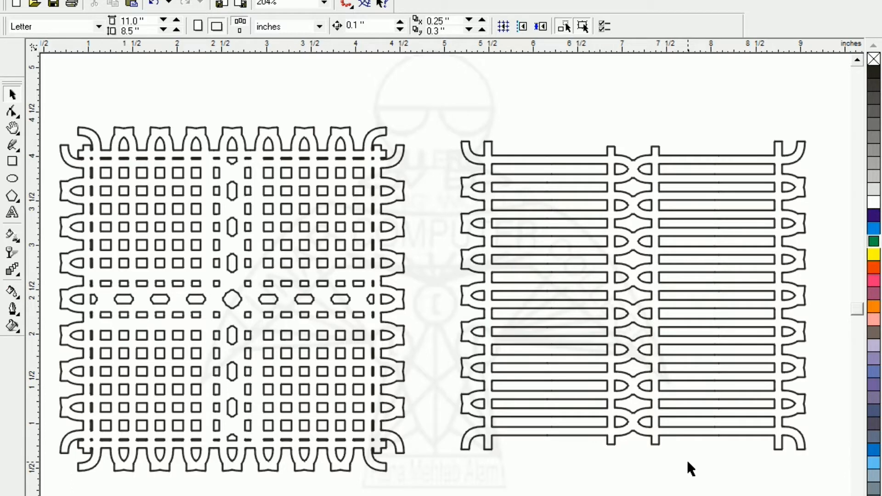
# Add the artistic text "f" in AvantGarde Bk BT between the two patterns and enlarge it to about 63.573 pt
pyautogui.click(12, 212)
pyautogui.click(418, 109)
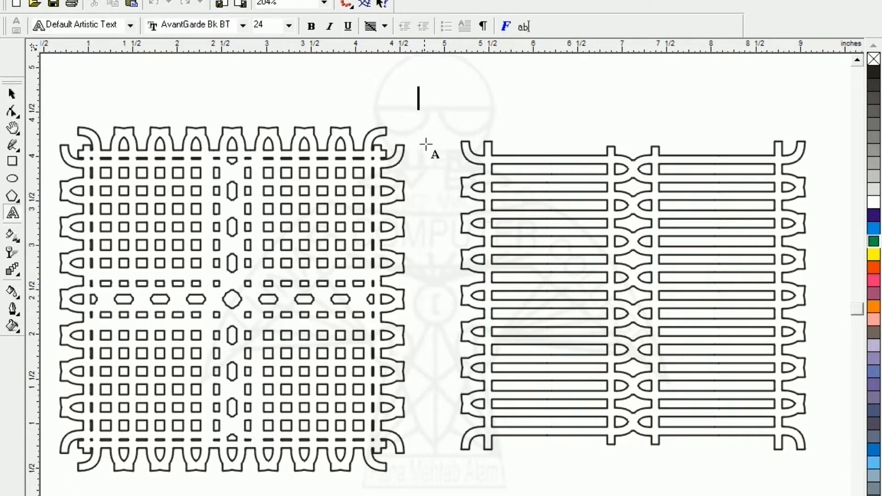
pyautogui.write('f')
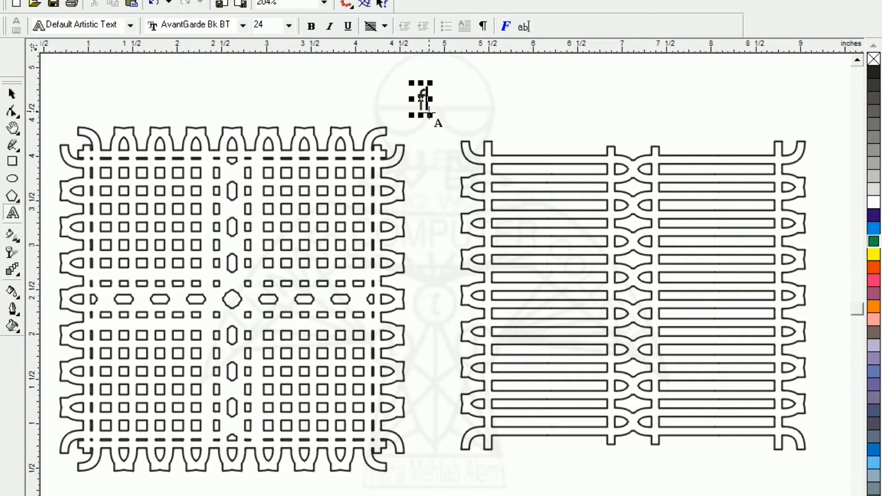
pyautogui.moveTo(431, 115); pyautogui.dragTo(443, 151)
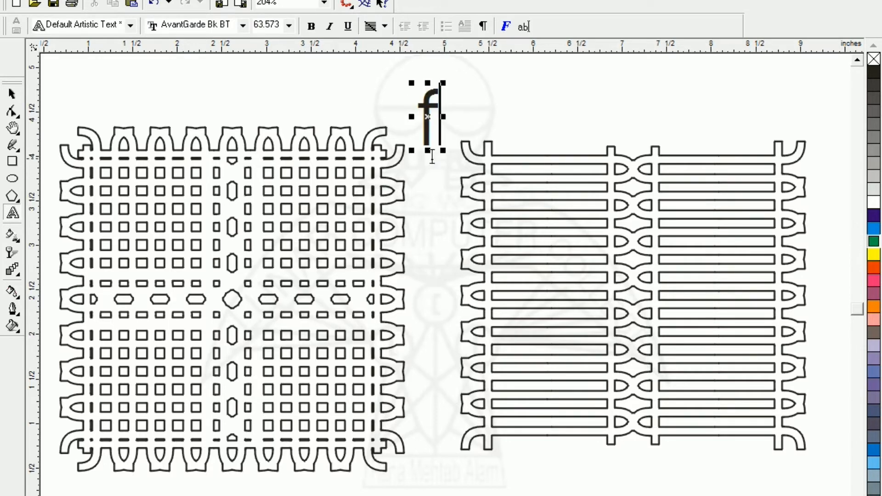
pyautogui.click(12, 94)
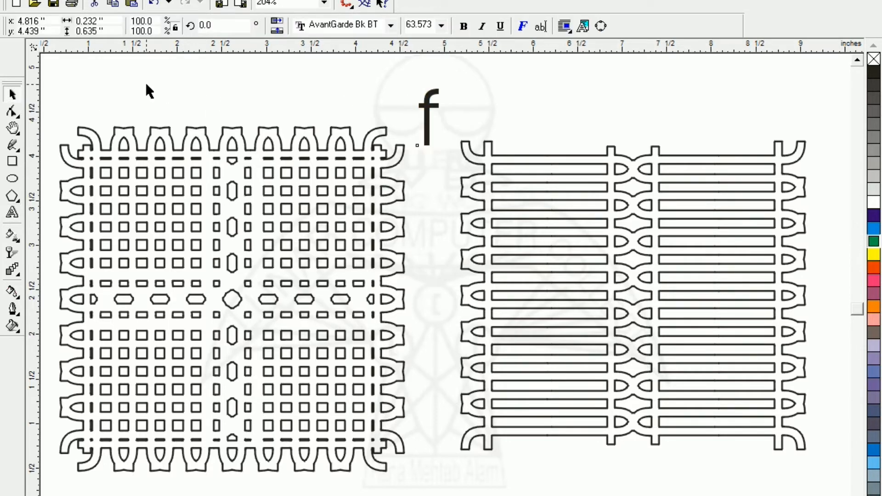
pyautogui.click(146, 85)
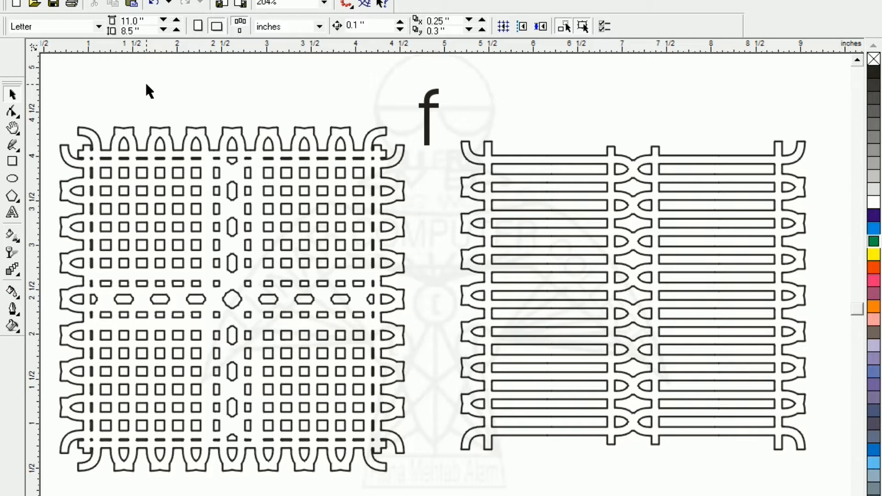
# Move the letter f into the empty upper part of the page and place a vertically mirrored copy directly below it
pyautogui.hotkey('shift', 'F4')
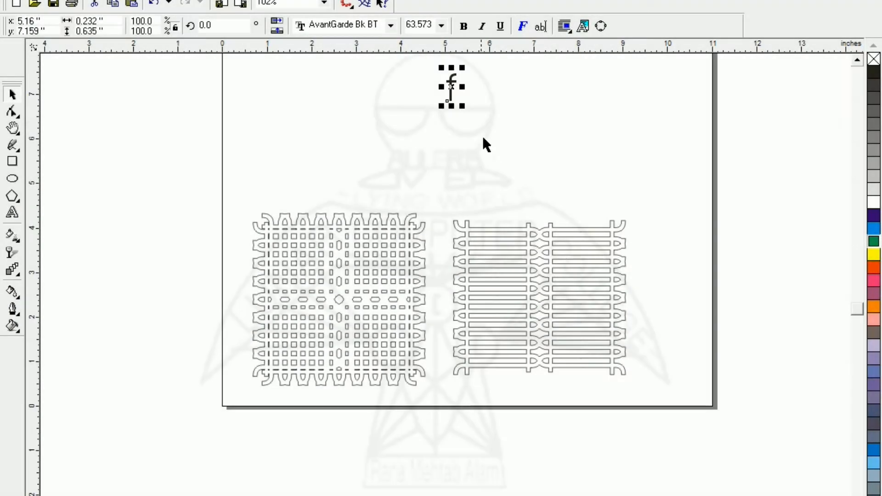
pyautogui.click(858, 60)
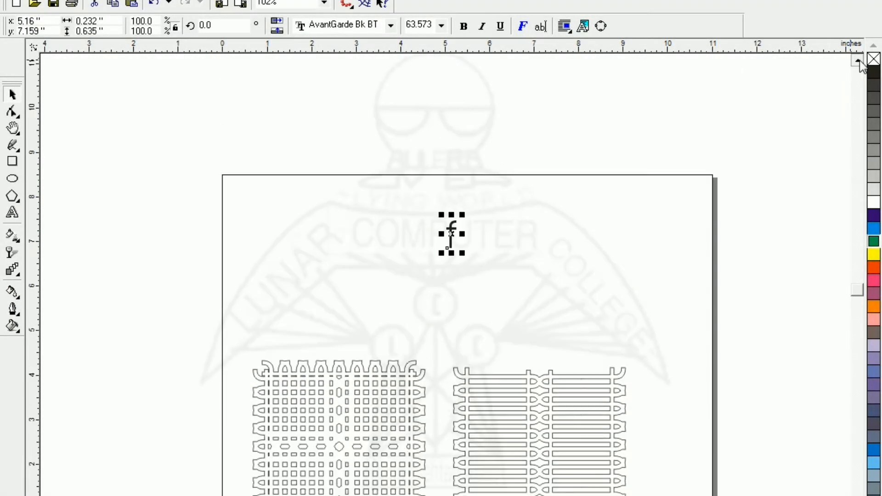
pyautogui.hotkey('shift', 'F2')
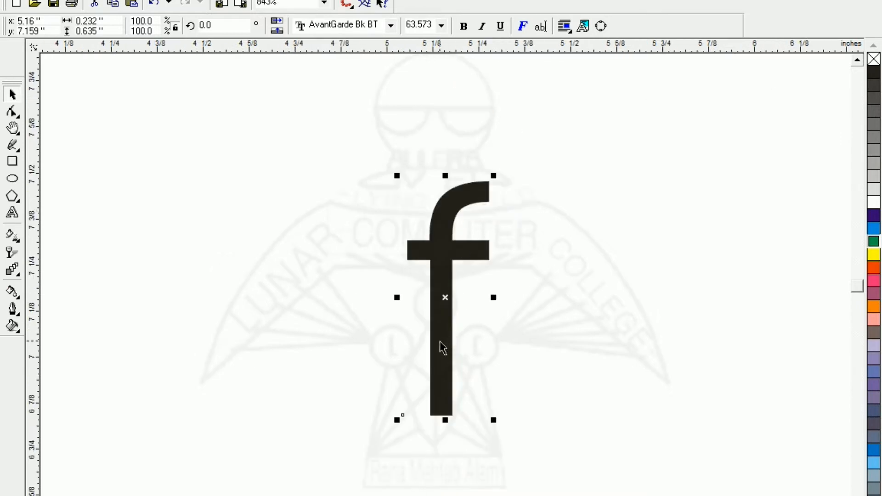
pyautogui.moveTo(443, 346); pyautogui.dragTo(440, 269)
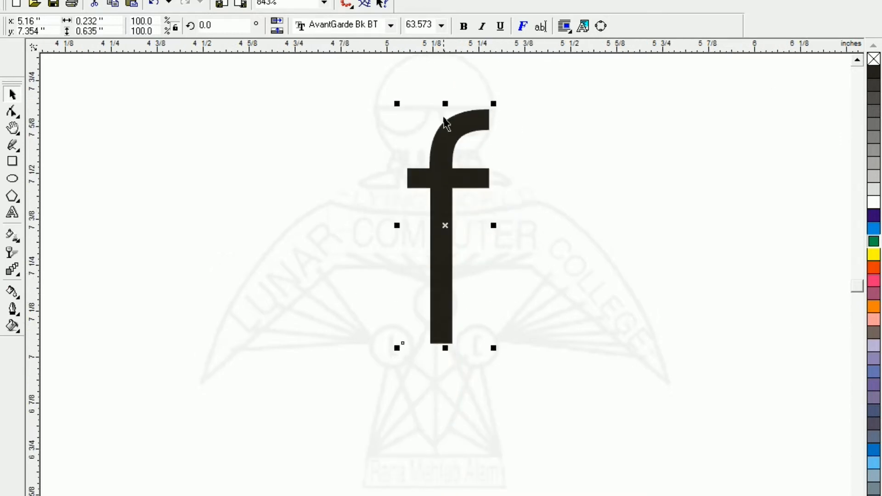
pyautogui.moveTo(445, 104); pyautogui.dragTo(451, 366)
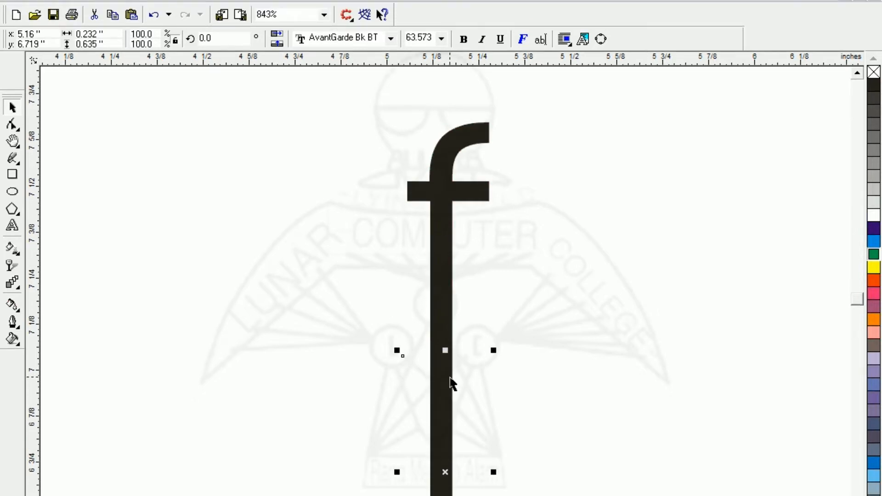
# Flip the lower f horizontally, align its stem with the upper one, and nudge it up until the stems overlap
pyautogui.click(277, 35)
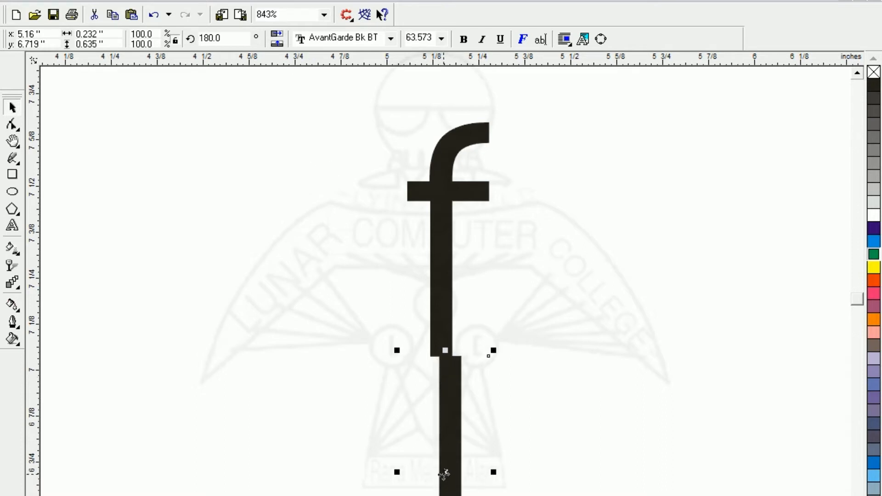
pyautogui.moveTo(443, 472); pyautogui.dragTo(432, 473)
pyautogui.click(404, 437)
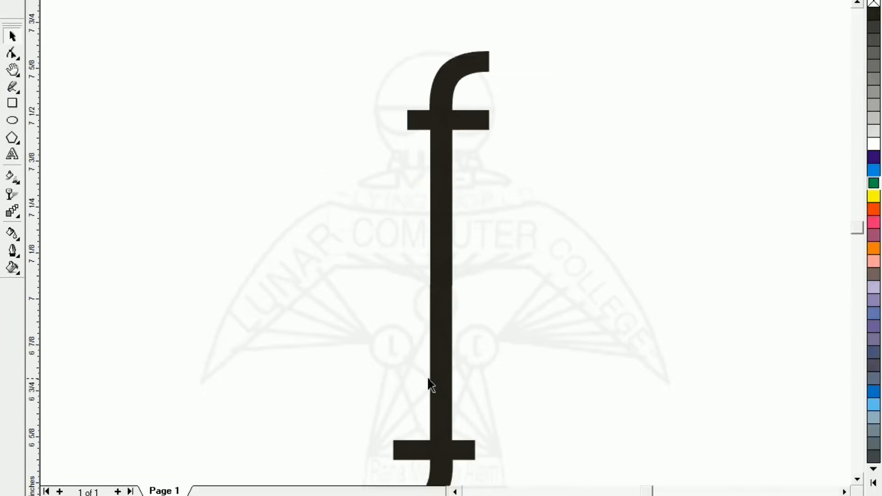
pyautogui.click(436, 388)
pyautogui.press('Up')
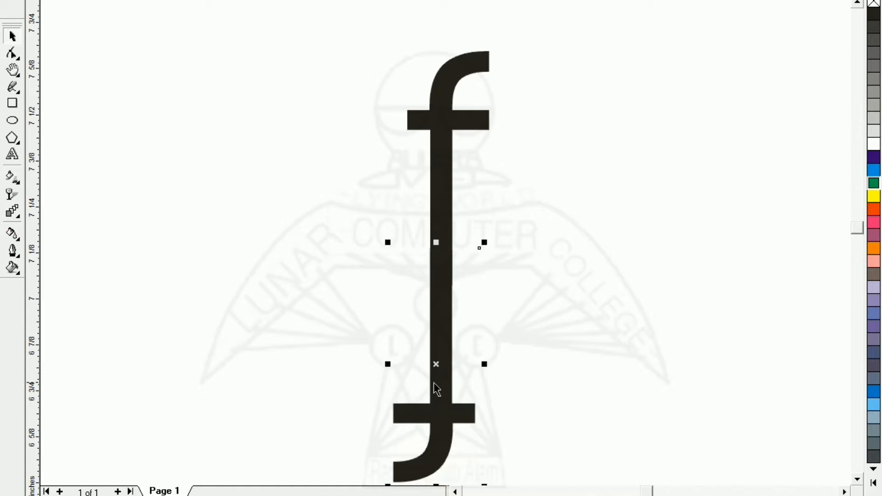
# Remove the fill from both f letters and give them a black outline
pyautogui.press('F3')
pyautogui.click(398, 299)
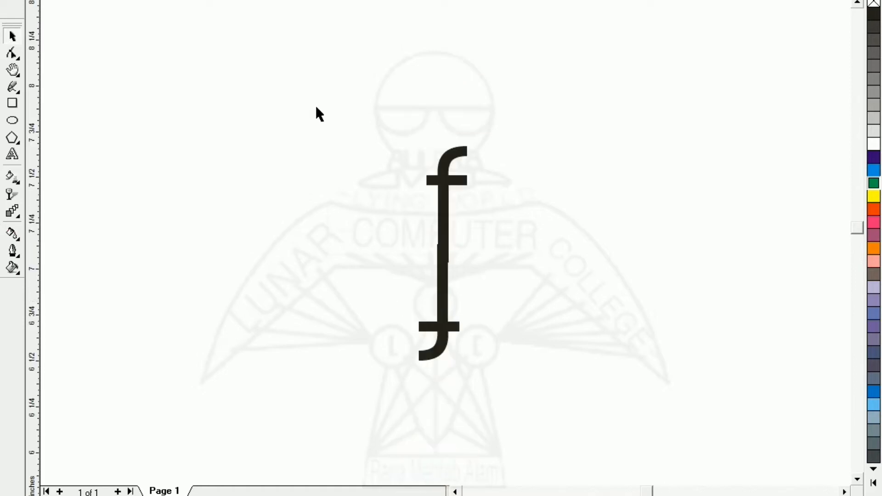
pyautogui.moveTo(316, 91); pyautogui.dragTo(533, 436)
pyautogui.click(875, 4)
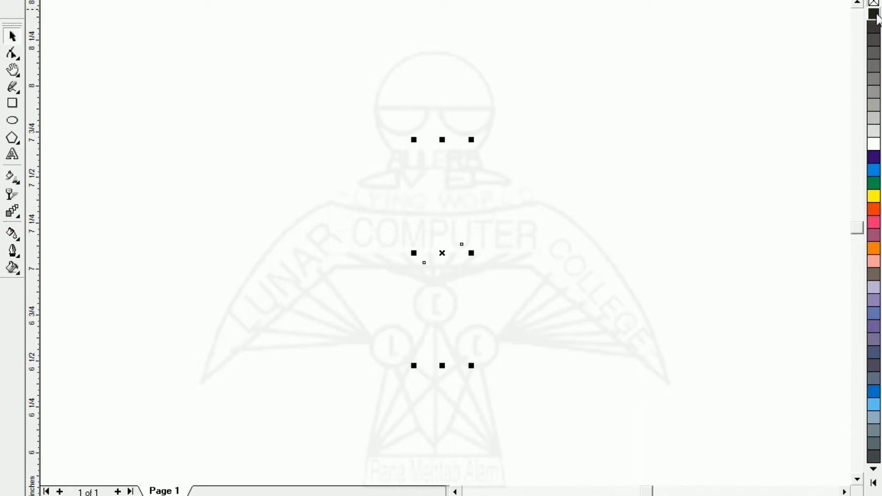
pyautogui.rightClick(874, 14)
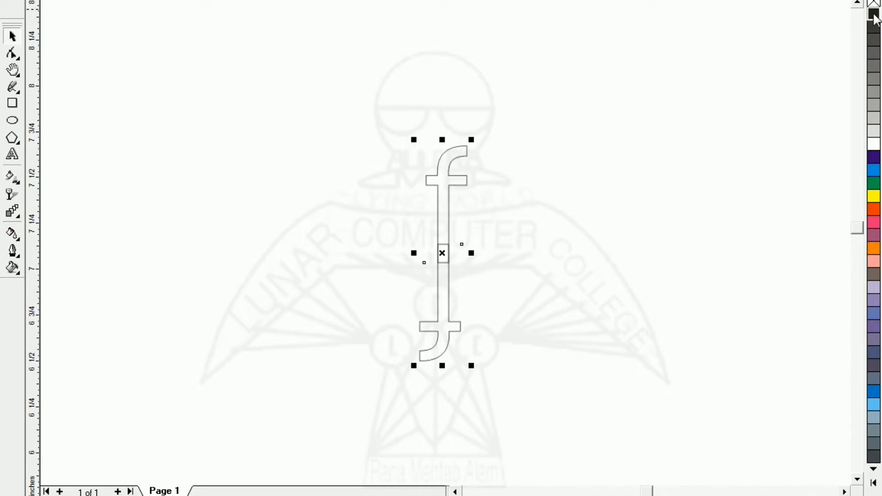
pyautogui.click(342, 224)
# Add the artistic text "Ctrl + Q" above the outlined letters
pyautogui.moveTo(325, 89); pyautogui.dragTo(538, 406)
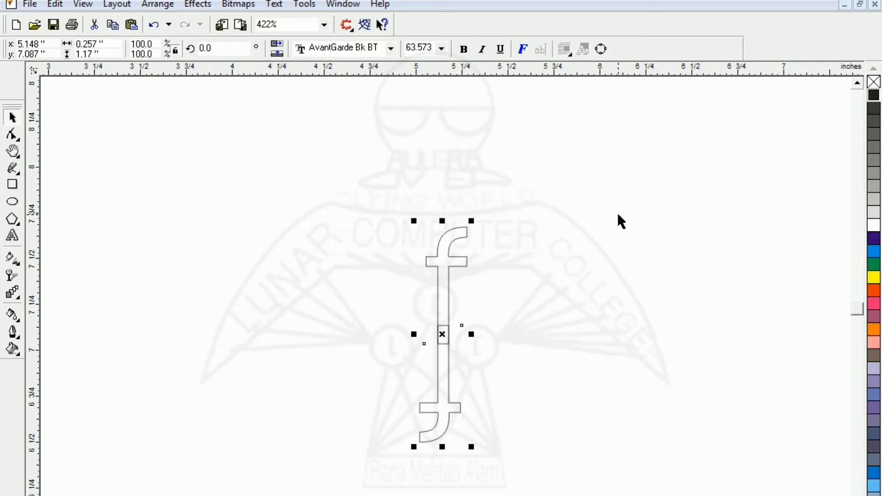
pyautogui.click(17, 238)
pyautogui.click(344, 139)
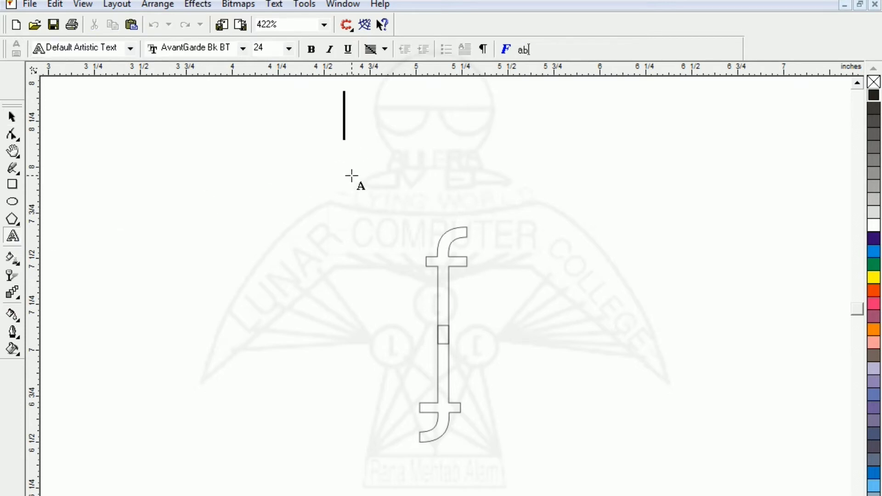
pyautogui.write('Ctrl')
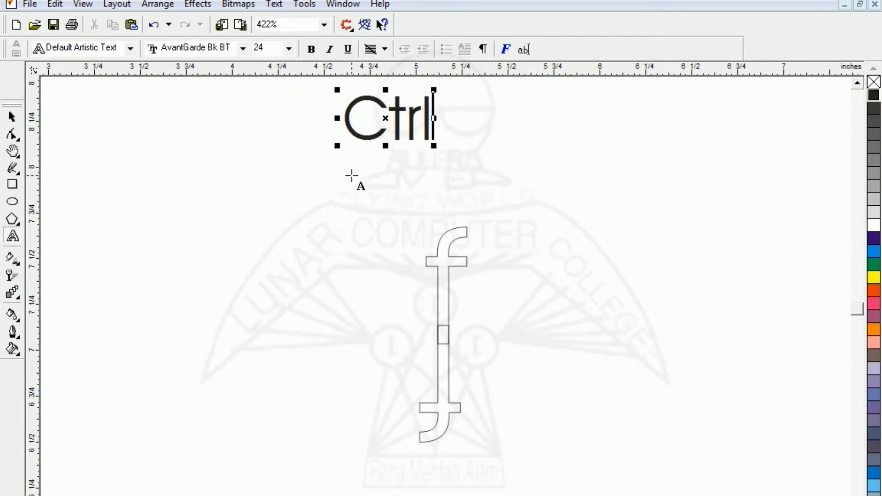
pyautogui.write(' + Q')
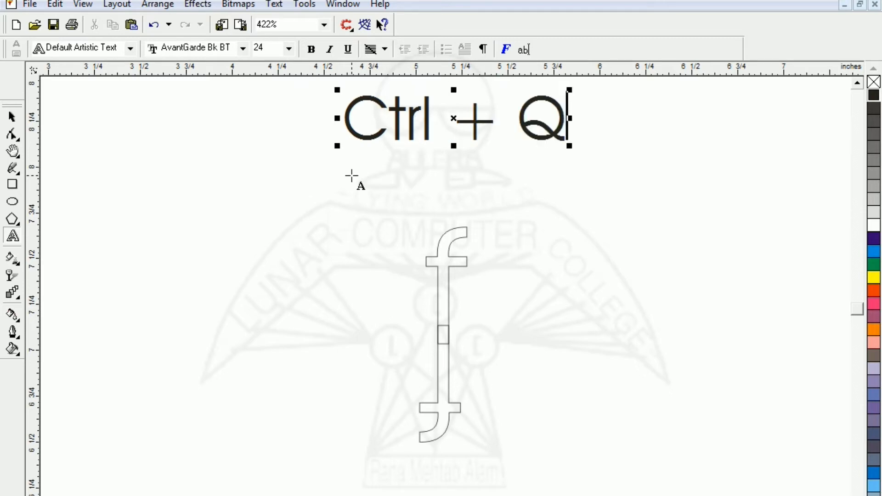
pyautogui.click(12, 117)
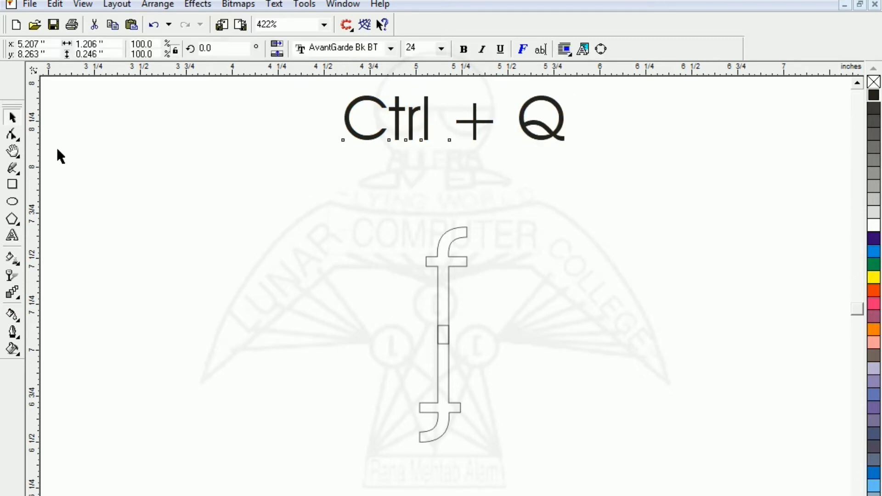
# Convert both outlined f letters to curves and weld them into one shape
pyautogui.click(199, 301)
pyautogui.moveTo(315, 181); pyautogui.dragTo(535, 495)
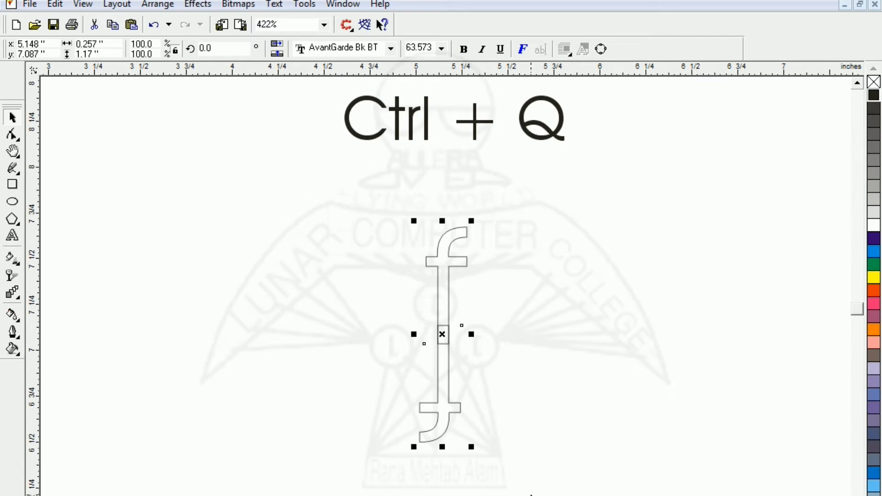
pyautogui.hotkey('ctrl', 'q')
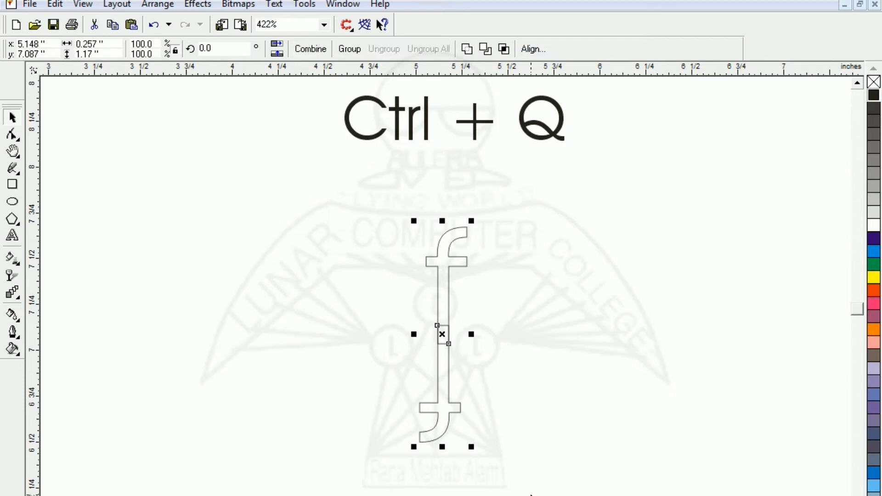
pyautogui.click(469, 48)
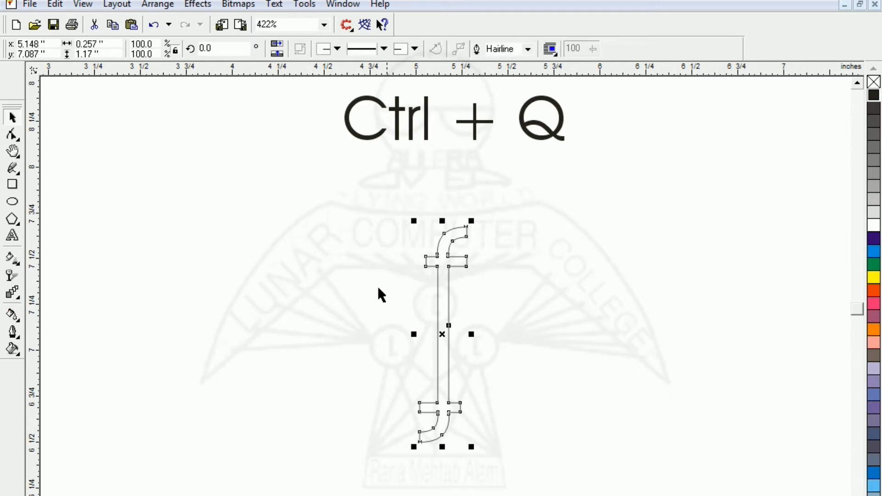
pyautogui.click(352, 297)
# Move the welded shape to the left and add a horizontally mirrored copy beside it, nudged 0.1 inch right to overlap
pyautogui.click(446, 357)
pyautogui.moveTo(446, 357); pyautogui.dragTo(355, 350)
pyautogui.click(280, 366)
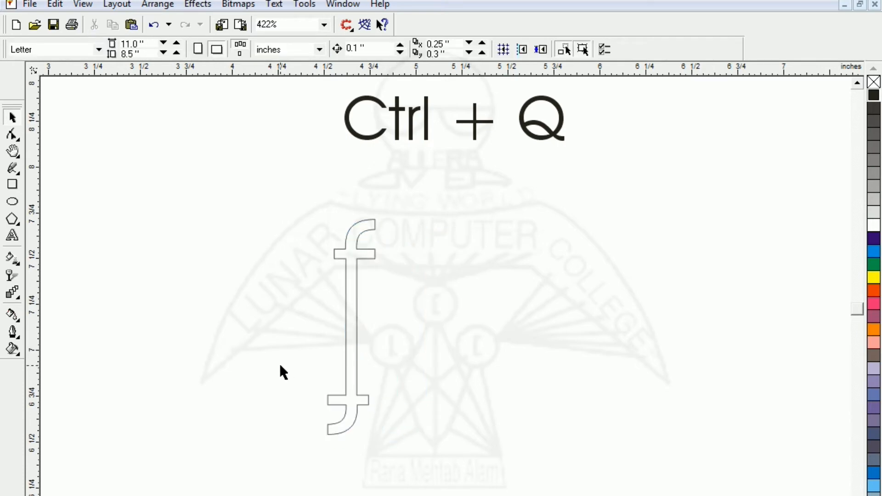
pyautogui.click(353, 342)
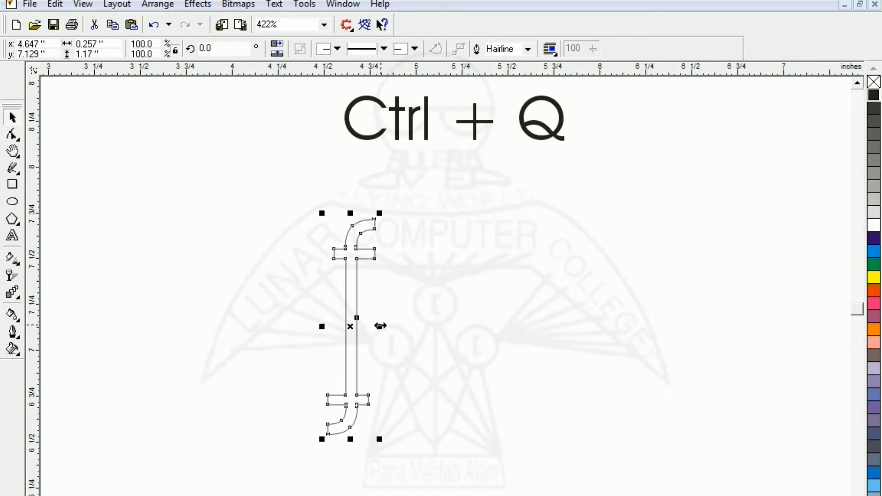
pyautogui.moveTo(380, 326); pyautogui.dragTo(320, 325)
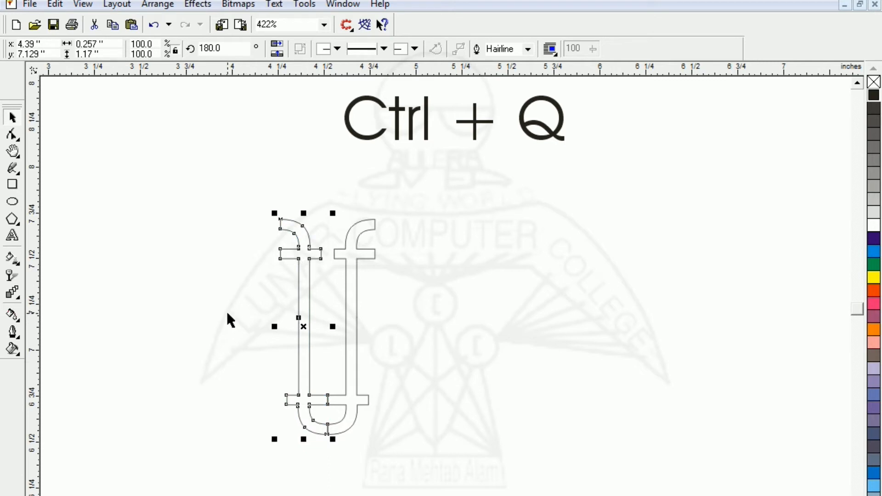
pyautogui.press('Right')
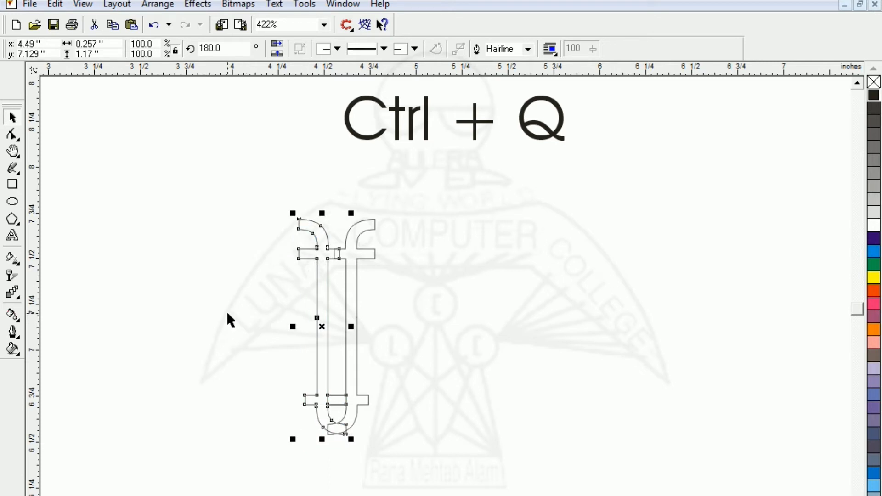
# Delete the "Ctrl + Q" text and weld the two overlapping mirrored shapes into one
pyautogui.click(249, 282)
pyautogui.moveTo(242, 168); pyautogui.dragTo(446, 486)
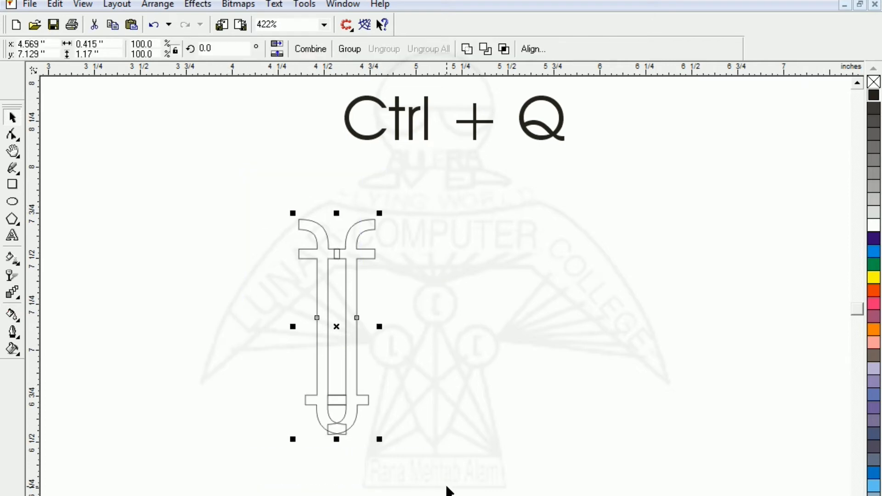
pyautogui.click(355, 138)
pyautogui.press('Delete')
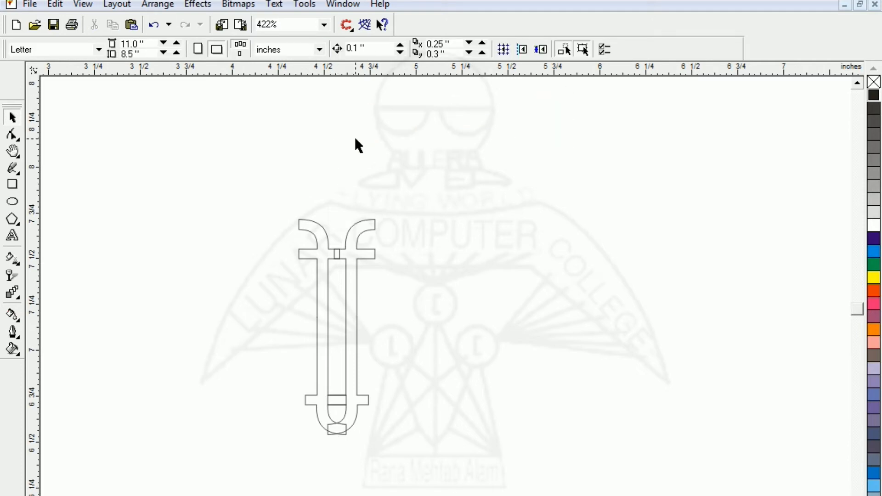
pyautogui.moveTo(298, 216); pyautogui.dragTo(470, 491)
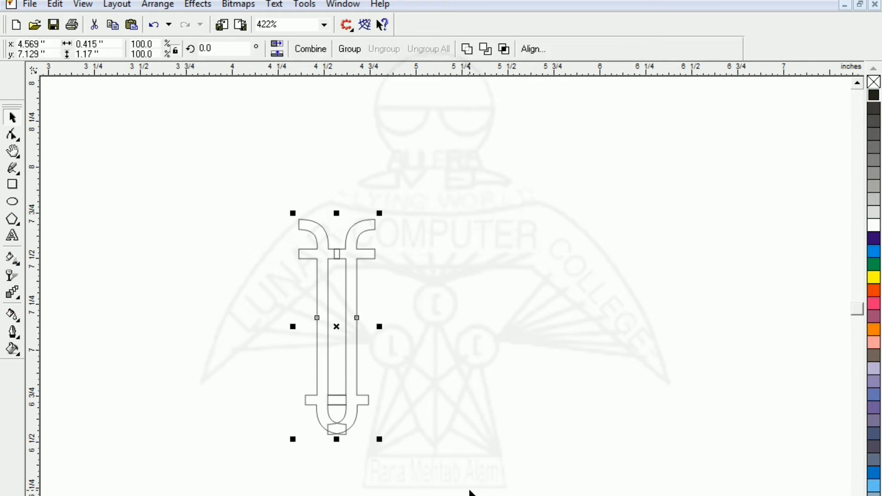
pyautogui.click(468, 51)
pyautogui.click(445, 305)
# Move the double-stem shape to the right and add a vertically mirrored copy below it, nudged up so the ends overlap
pyautogui.click(356, 356)
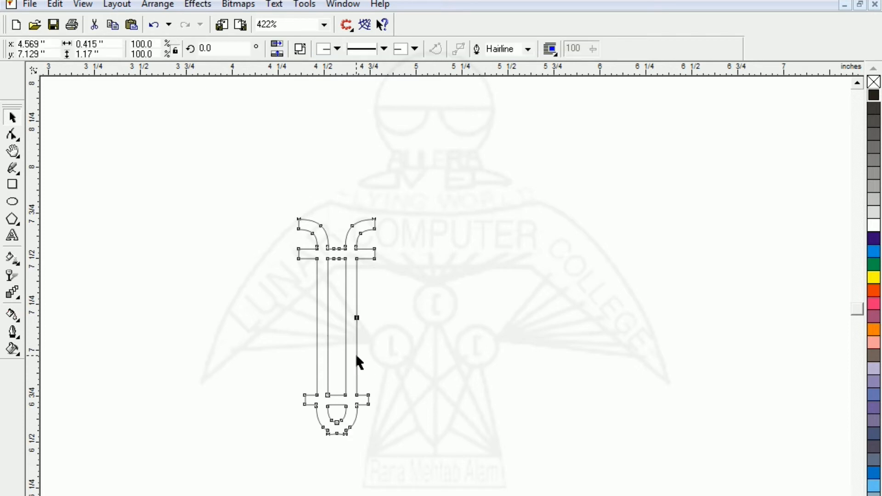
pyautogui.moveTo(339, 327); pyautogui.dragTo(460, 307)
pyautogui.moveTo(456, 192); pyautogui.dragTo(460, 494)
pyautogui.press('Up')
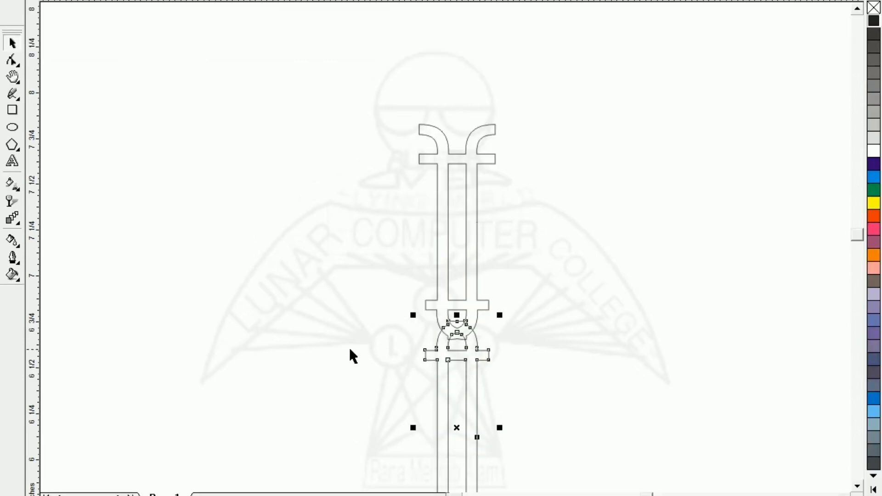
pyautogui.press('F3')
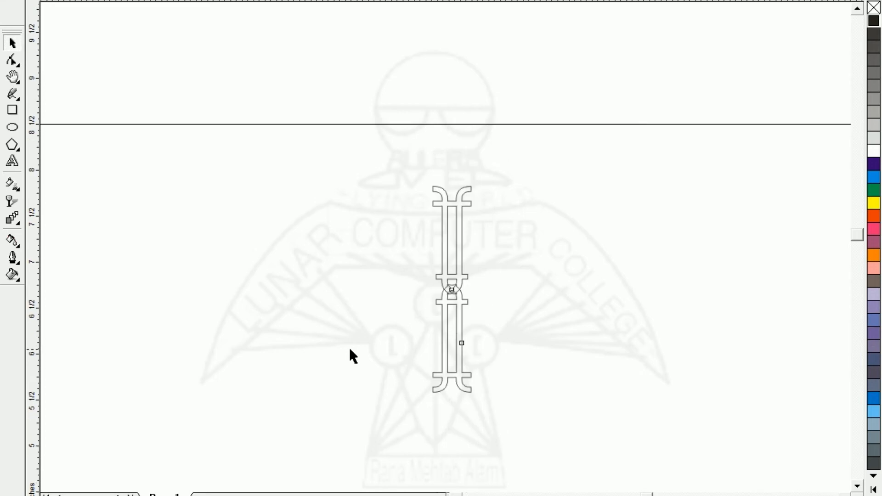
# Weld the upper and lower double-stem shapes into a single motif
pyautogui.click(333, 310)
pyautogui.moveTo(370, 156); pyautogui.dragTo(512, 413)
pyautogui.click(353, 235)
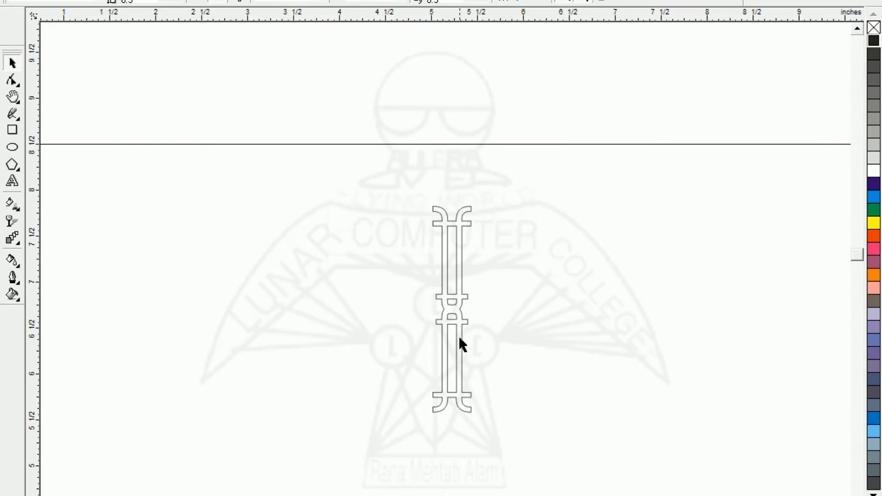
# Place a copy of the welded motif beside it to the right, level with it and with their ends overlapping
pyautogui.click(455, 322)
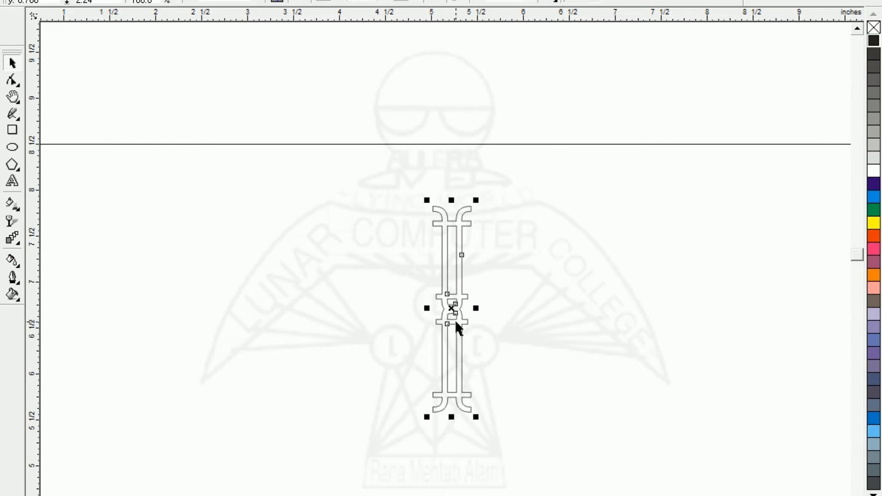
pyautogui.moveTo(453, 311); pyautogui.dragTo(480, 311)
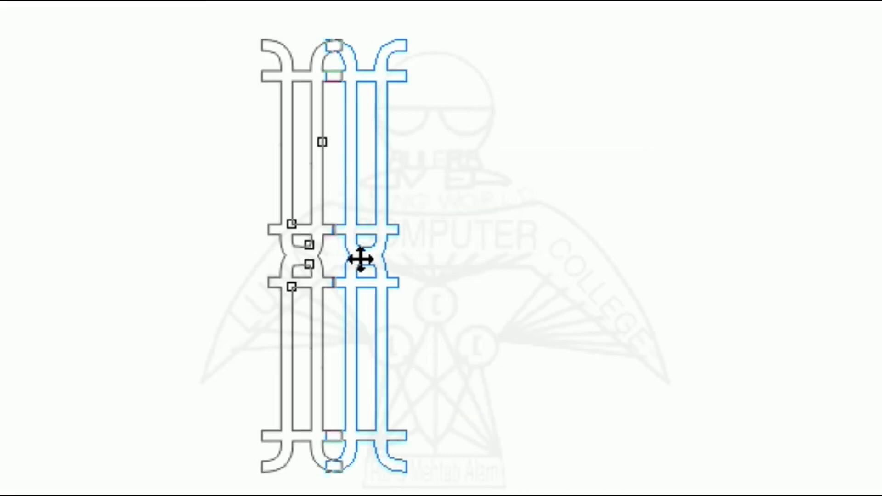
pyautogui.moveTo(361, 260)
pyautogui.mouseDown()
pyautogui.moveTo(402, 266)
pyautogui.moveTo(357, 267)
pyautogui.mouseUp()
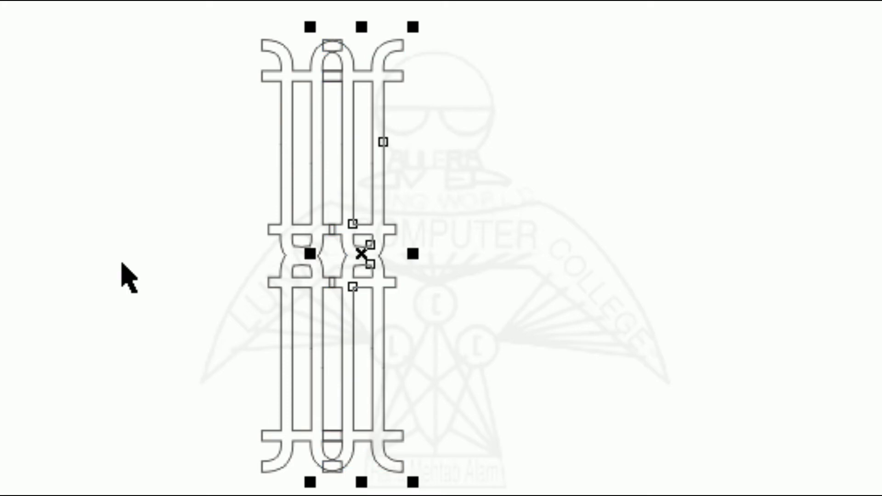
# Repeat the duplication at the same spacing until ten overlapping motifs stand in a row
pyautogui.hotkey('ctrl', 'r')
pyautogui.hotkey('ctrl', 'r')
pyautogui.hotkey('ctrl', 'r')
pyautogui.hotkey('ctrl', 'r')
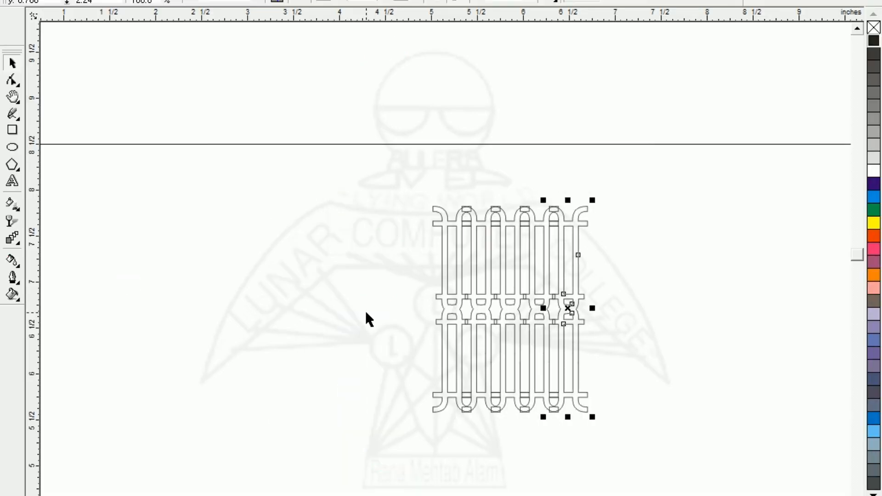
pyautogui.hotkey('ctrl', 'r')
pyautogui.hotkey('ctrl', 'r')
pyautogui.hotkey('ctrl', 'r')
pyautogui.hotkey('ctrl', 'r')
pyautogui.hotkey('ctrl', 'r')
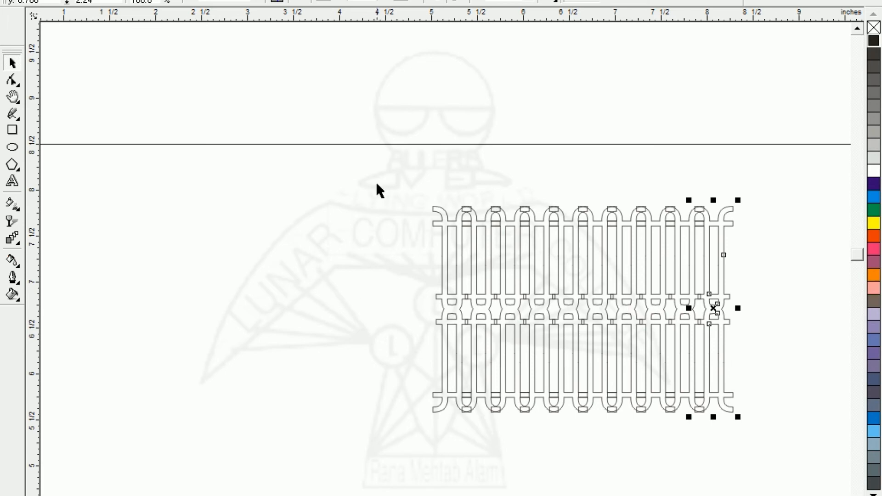
# Weld the whole row of overlapping motifs into one panel and inspect it up close
pyautogui.click(368, 272)
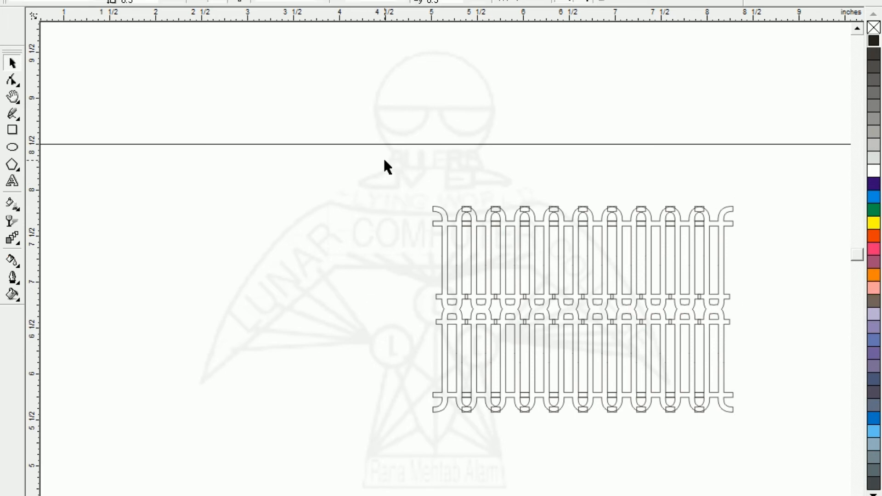
pyautogui.moveTo(388, 171); pyautogui.dragTo(762, 445)
pyautogui.click(473, 0)
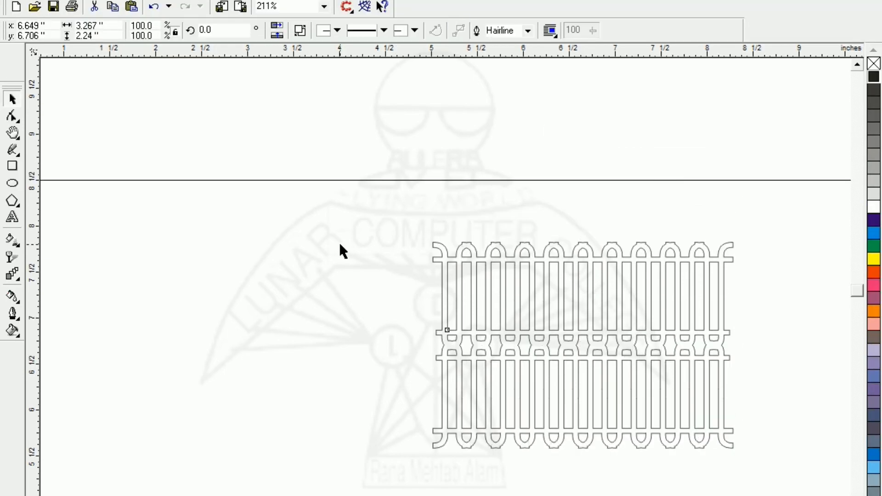
pyautogui.click(340, 245)
pyautogui.click(589, 349)
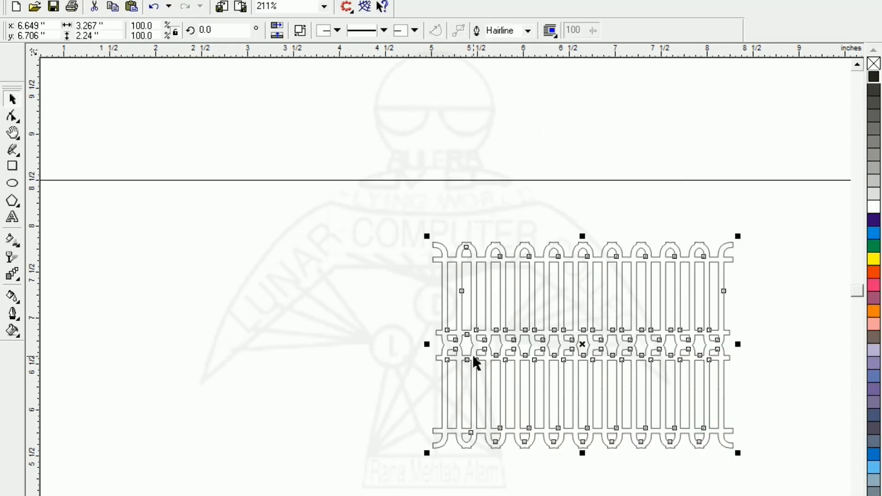
pyautogui.hotkey('shift', 'F2')
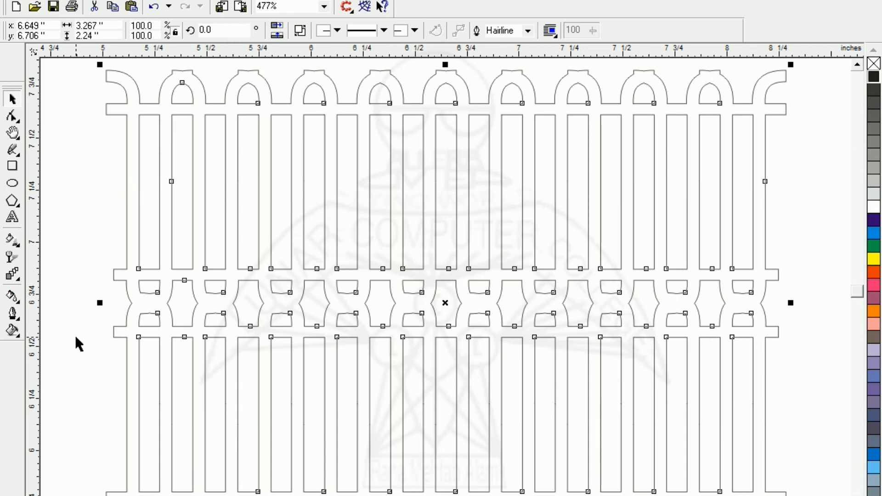
pyautogui.click(61, 326)
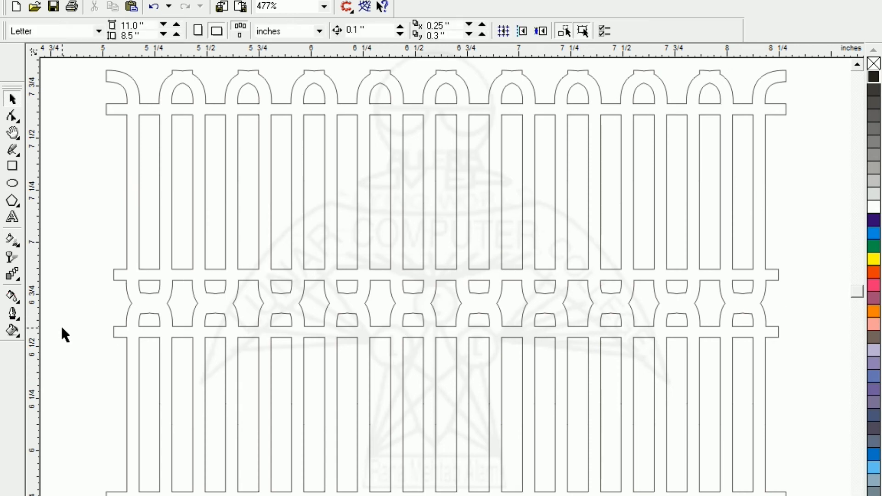
# Place two copies of the welded vertical-bar panel to its right, lined up in a row above the finished lattices
pyautogui.press('F3')
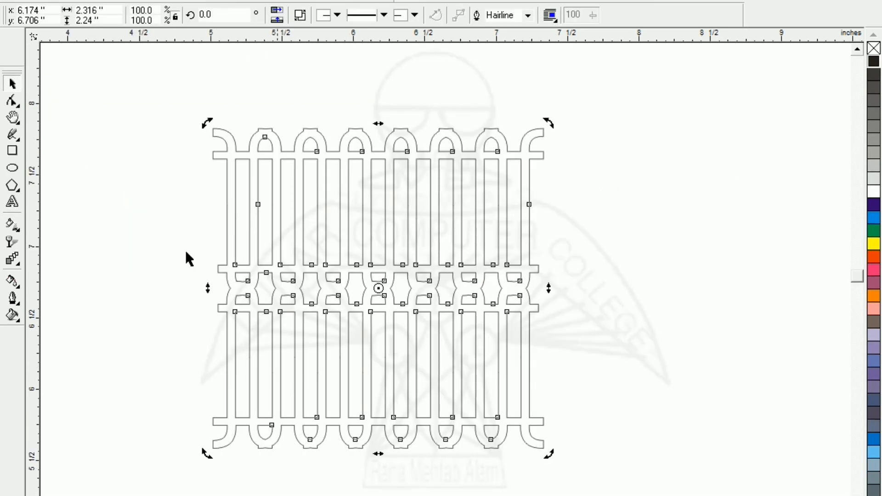
pyautogui.click(150, 255)
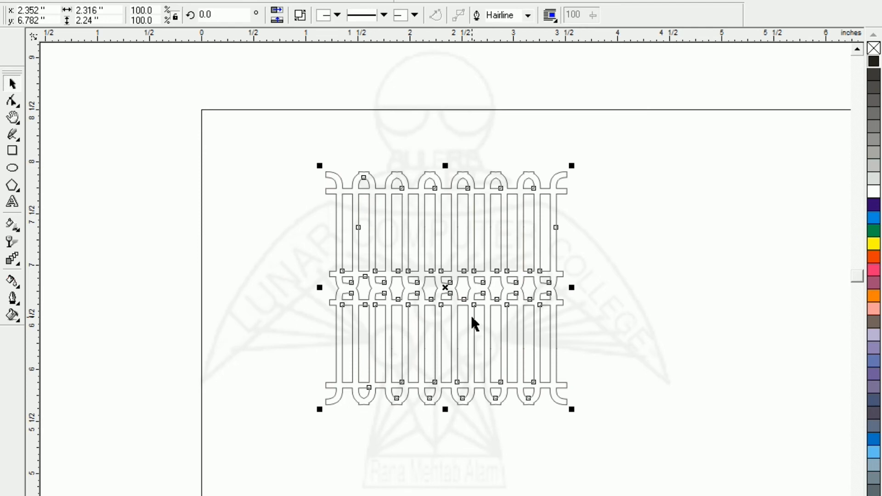
pyautogui.press('F3')
pyautogui.click(475, 351)
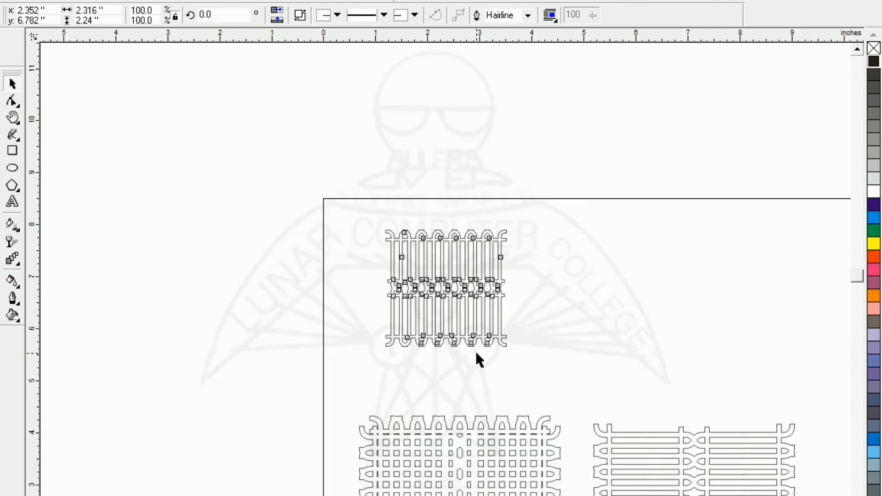
pyautogui.click(450, 289)
pyautogui.moveTo(446, 288); pyautogui.dragTo(719, 285)
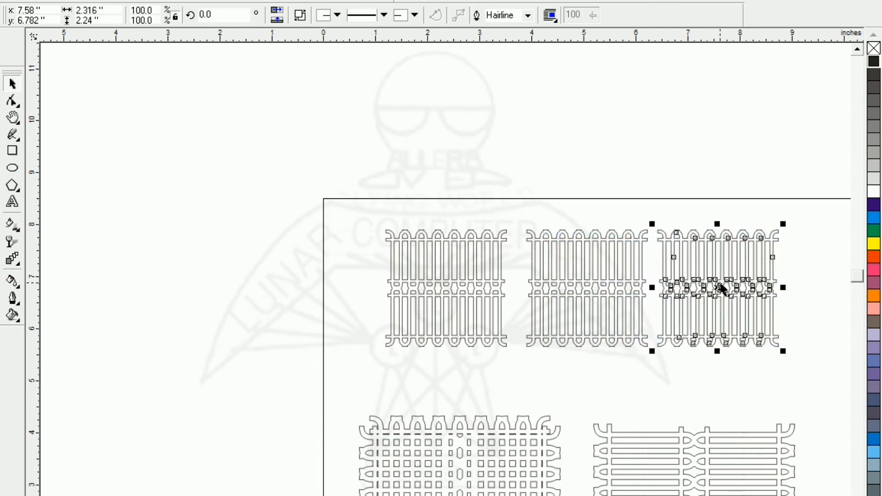
# Rotate the rightmost panel copy by 90 degrees so its bars run horizontally
pyautogui.doubleClick(228, 15)
pyautogui.write('9')
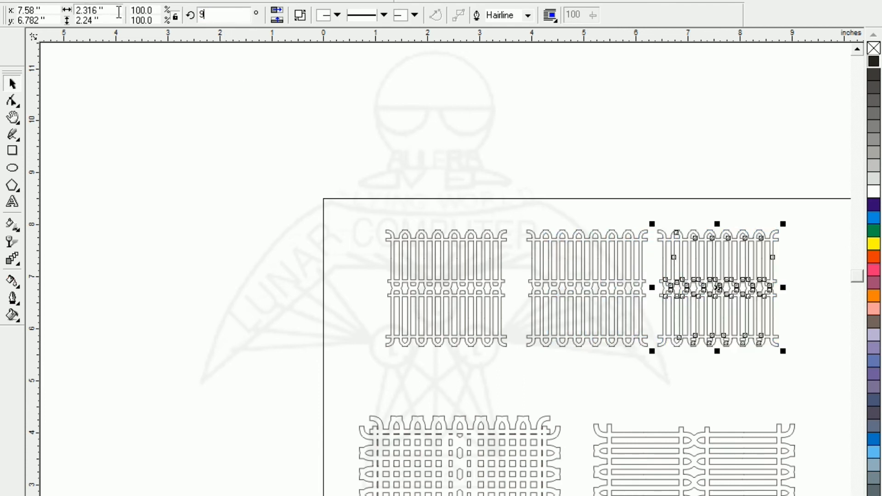
pyautogui.write('0')
pyautogui.press('Return')
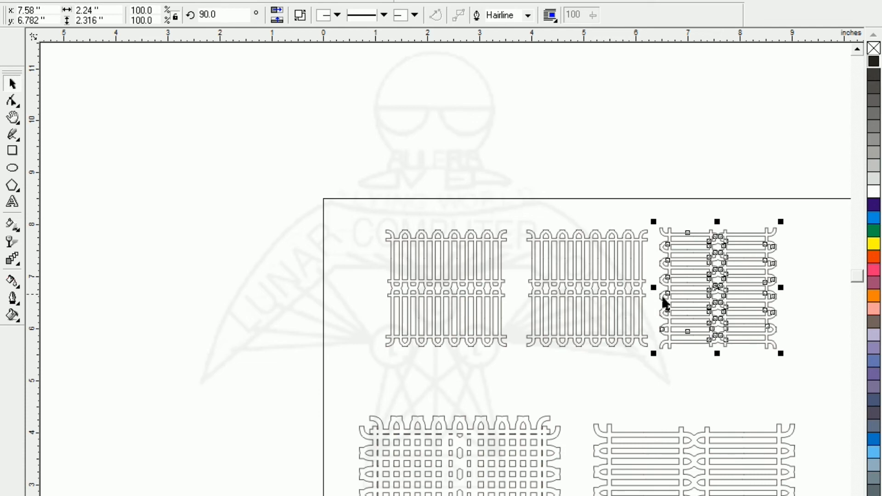
pyautogui.click(688, 287)
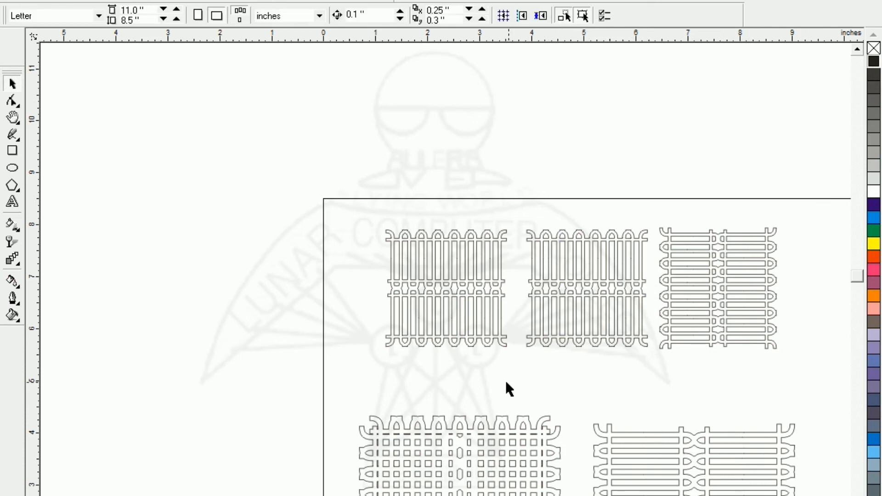
# Center the rotated panel over the middle upright copy and weld the two into a single lattice
pyautogui.moveTo(817, 182); pyautogui.dragTo(505, 383)
pyautogui.press('l')
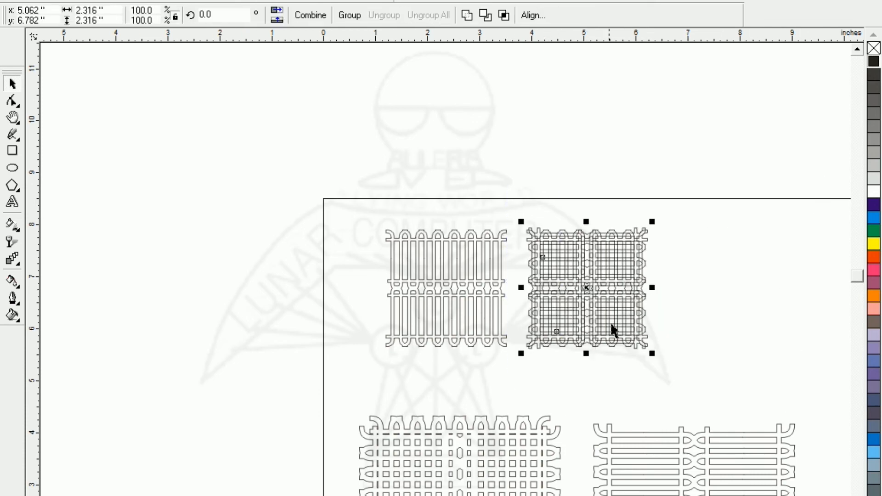
pyautogui.click(730, 177)
pyautogui.moveTo(732, 173); pyautogui.dragTo(500, 408)
pyautogui.click(467, 15)
pyautogui.click(468, 159)
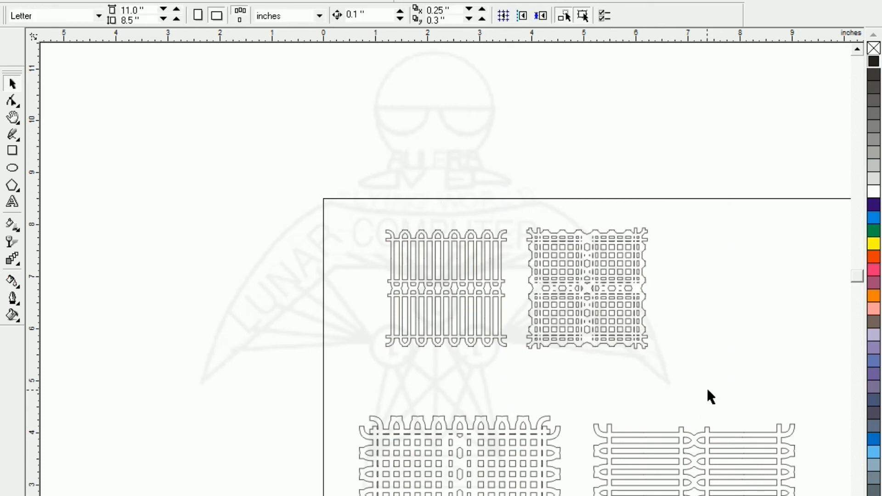
# Examine the original vertical-bar panel and the welded lattice side by side
pyautogui.moveTo(707, 389); pyautogui.dragTo(707, 390)
pyautogui.hotkey('shift', 'F2')
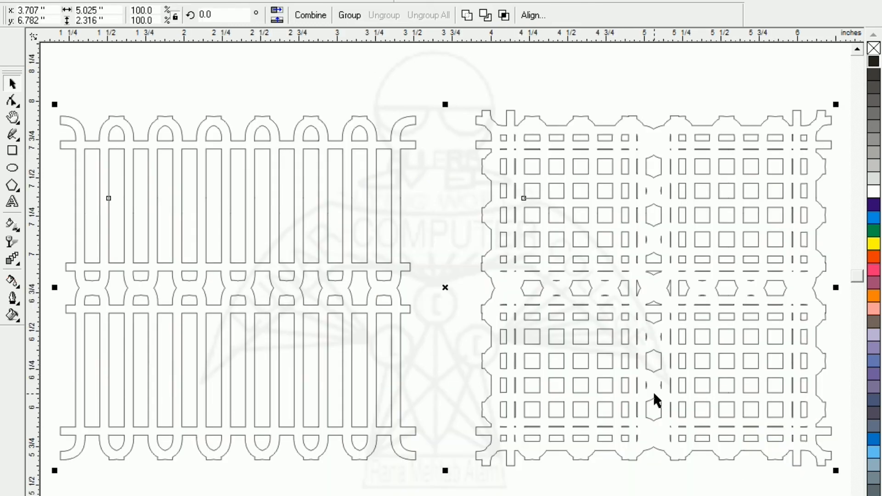
pyautogui.click(406, 88)
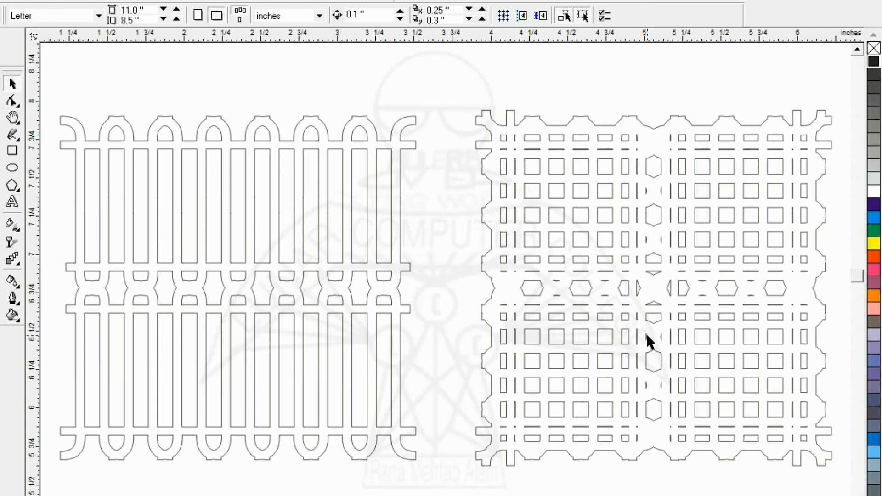
pyautogui.click(331, 232)
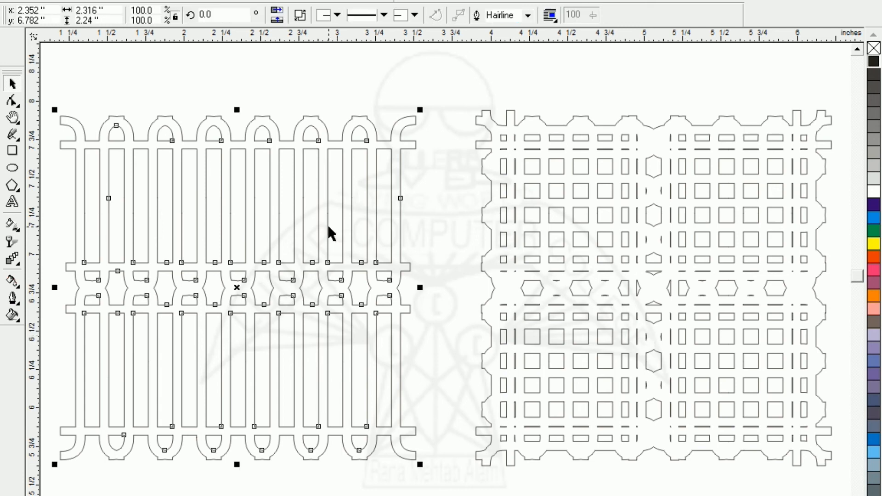
pyautogui.click(605, 259)
pyautogui.click(607, 260)
pyautogui.click(421, 98)
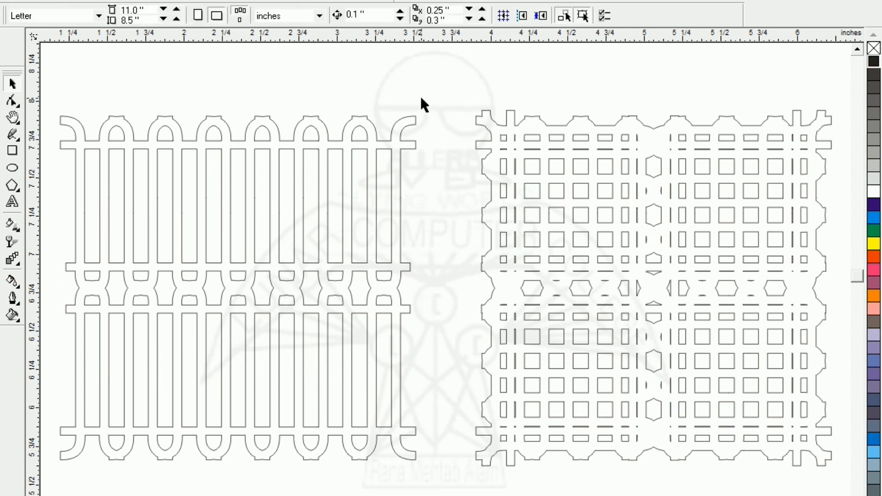